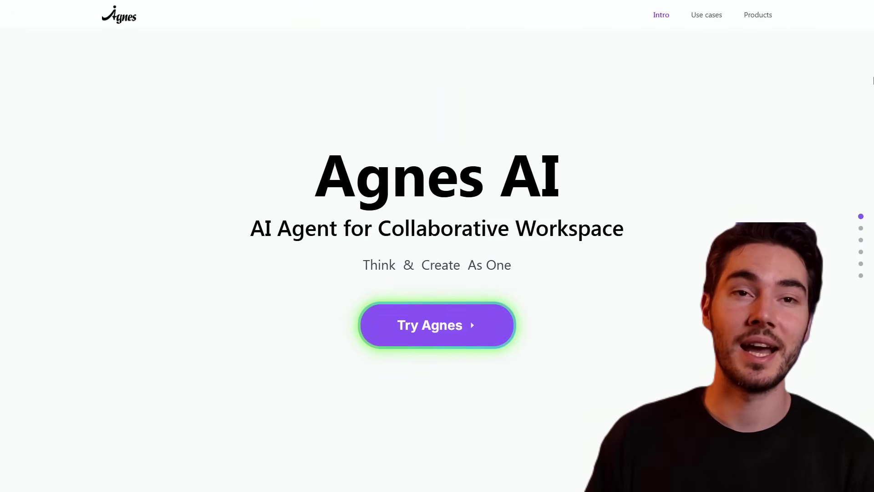
pyautogui.scroll(-2, 870, 85)
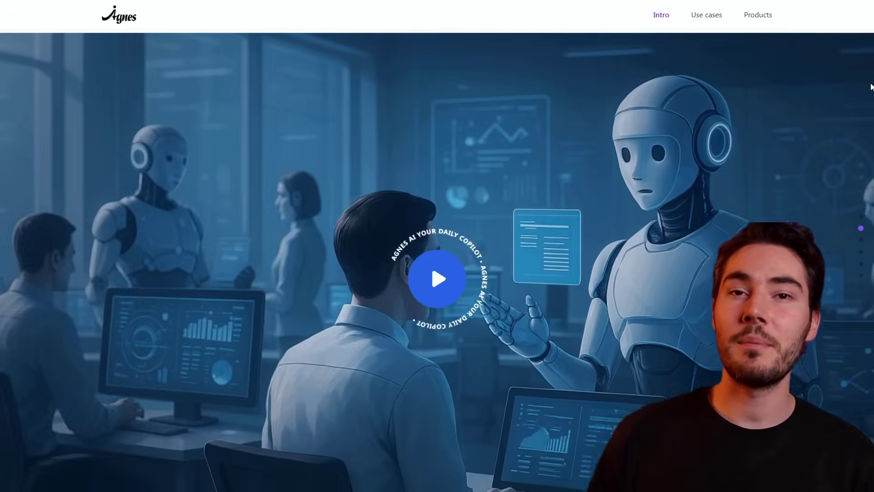
pyautogui.scroll(-2, 871, 85)
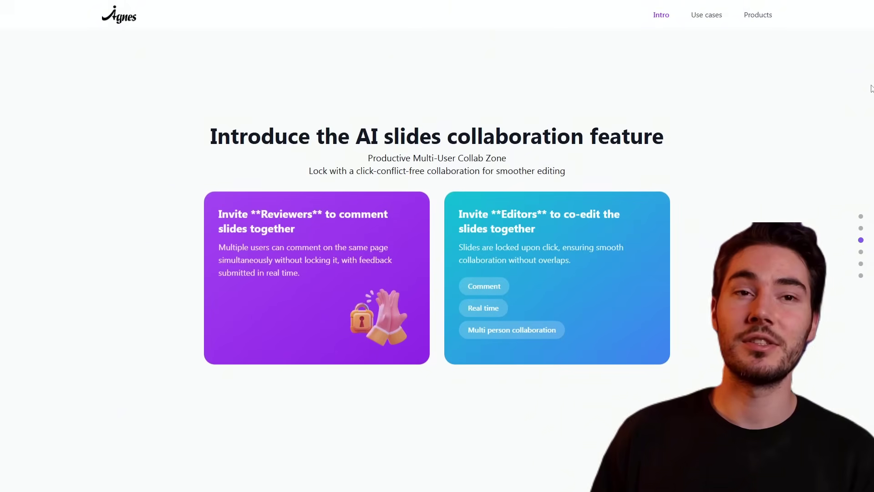
pyautogui.scroll(-1, 871, 87)
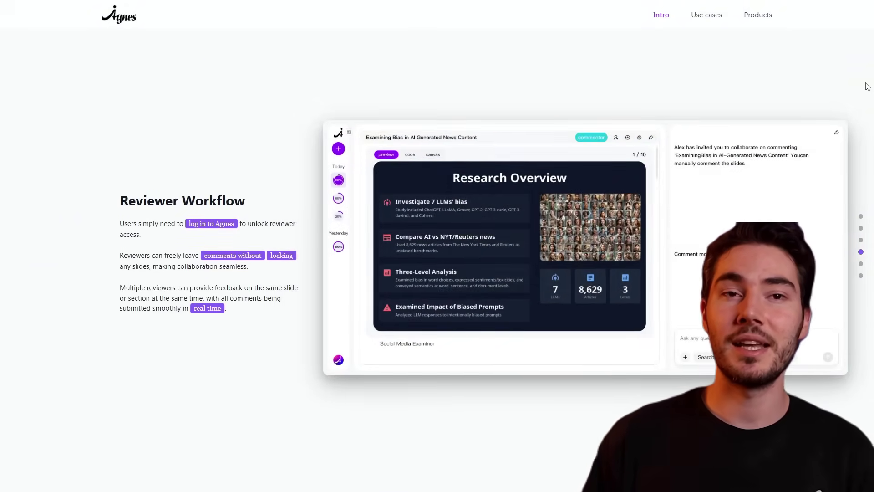
pyautogui.scroll(-1, 866, 86)
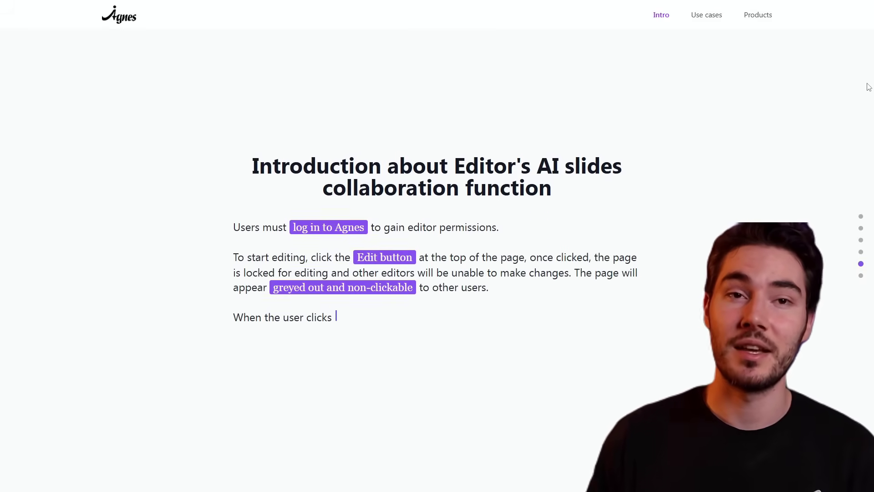
pyautogui.scroll(-1, 860, 85)
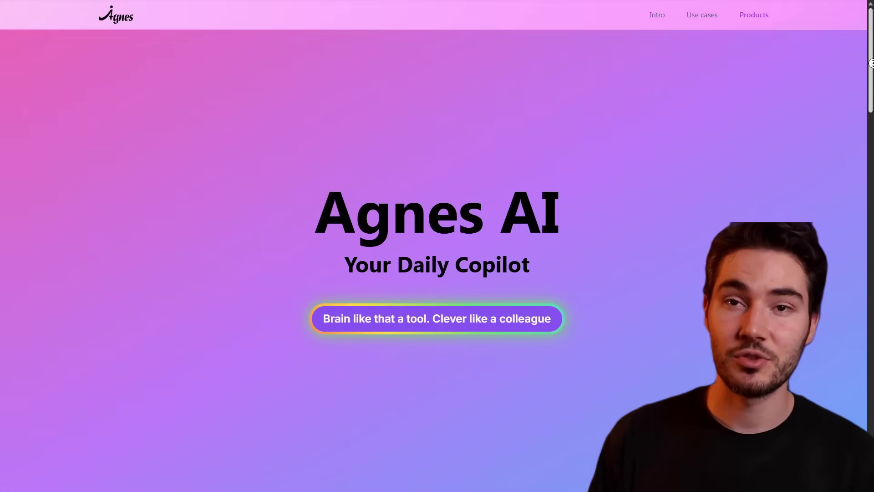
pyautogui.scroll(-3, 871, 87)
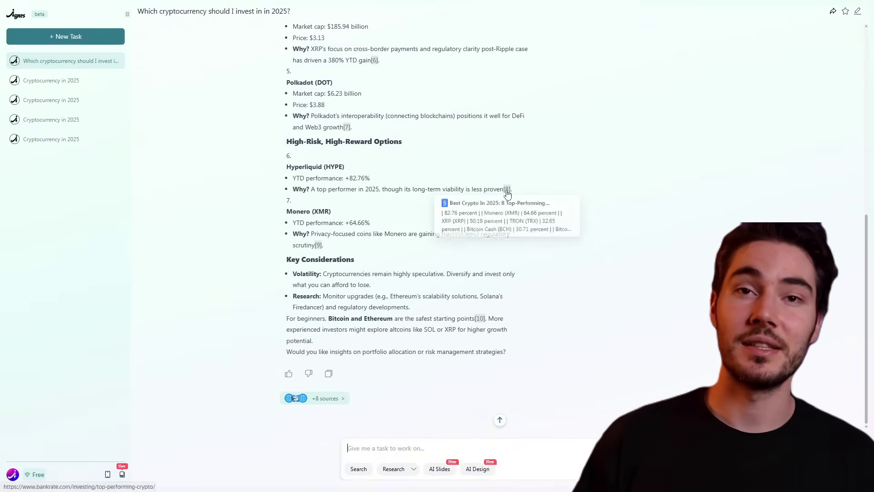
pyautogui.moveTo(480, 318)
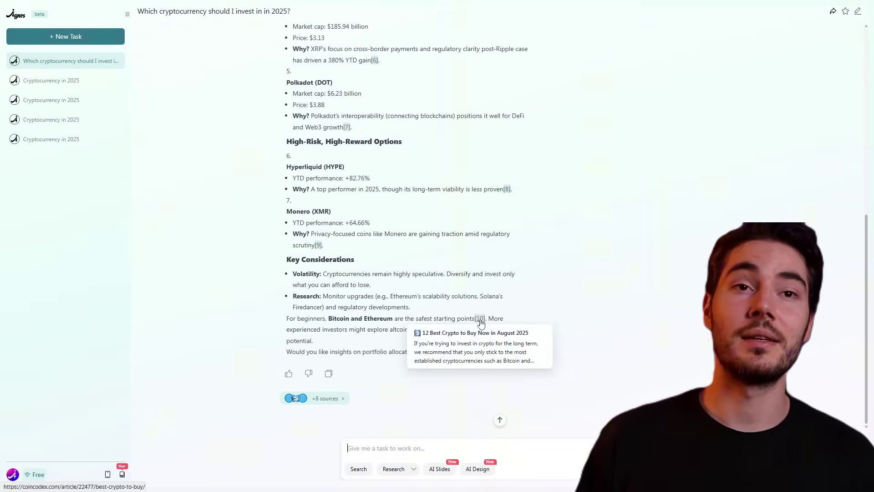
pyautogui.write('make a deep research plan')
# - Send 'make a deep research plan' and run the 2025 crypto investment research
pyautogui.press('Return')
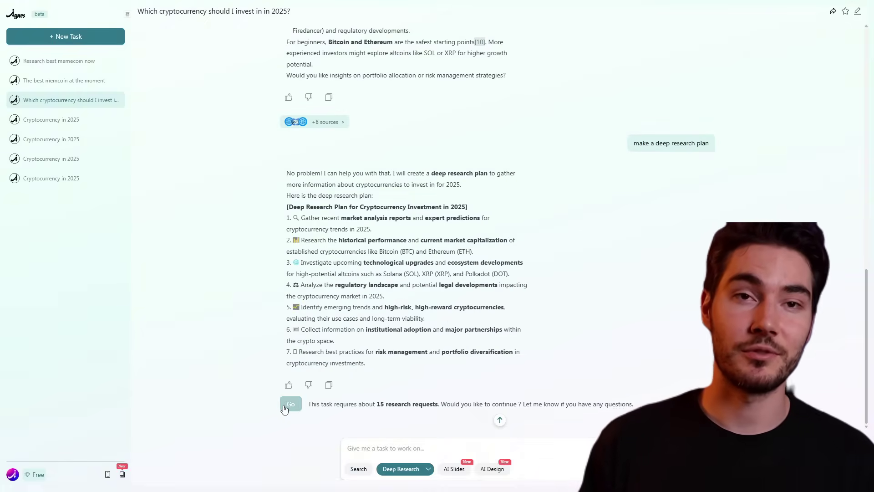
pyautogui.click(287, 406)
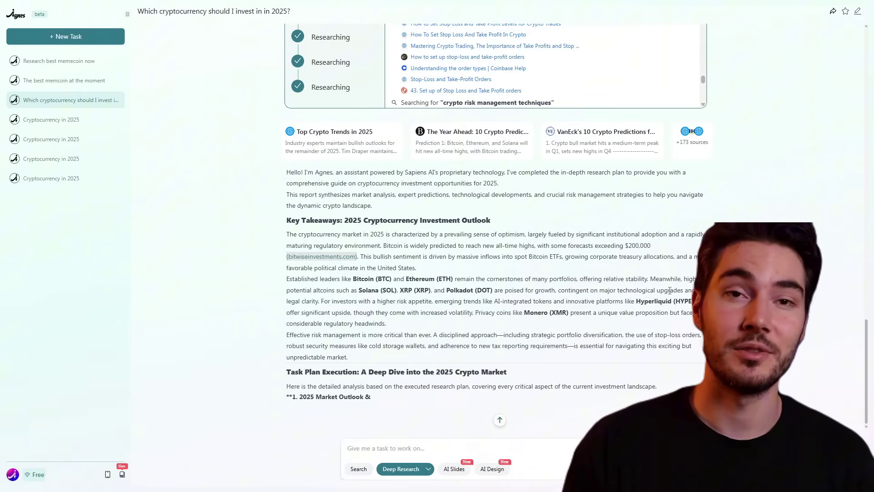
# - Request AI Slides on 'Cryptocurrency in 2025' and approve the outline for an eight-page deck
pyautogui.click(435, 142)
pyautogui.write('Cryptocurrency in 2025')
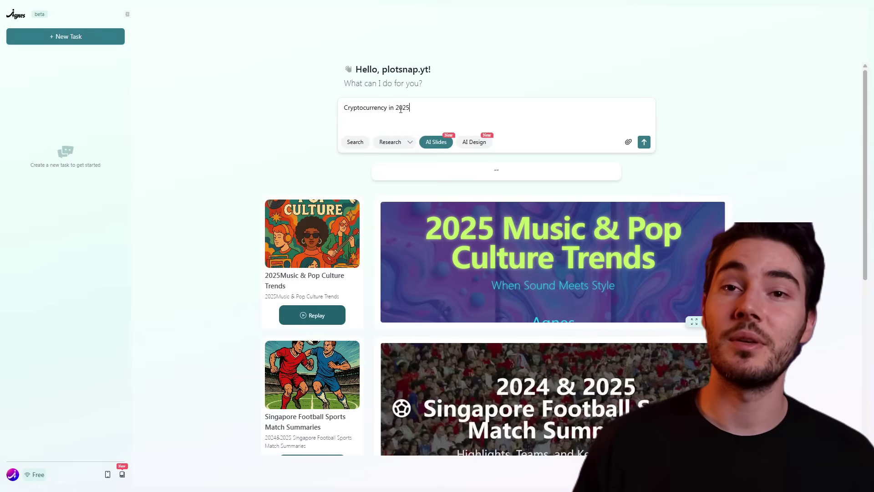
pyautogui.click(643, 142)
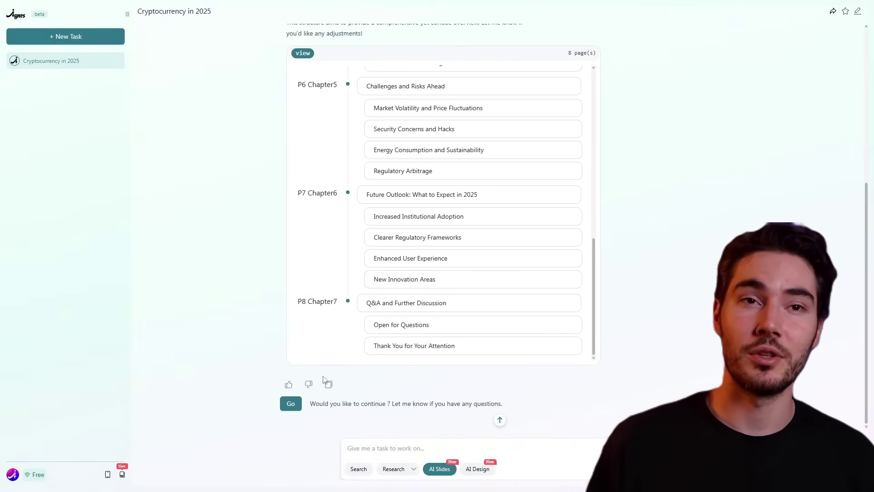
pyautogui.click(290, 403)
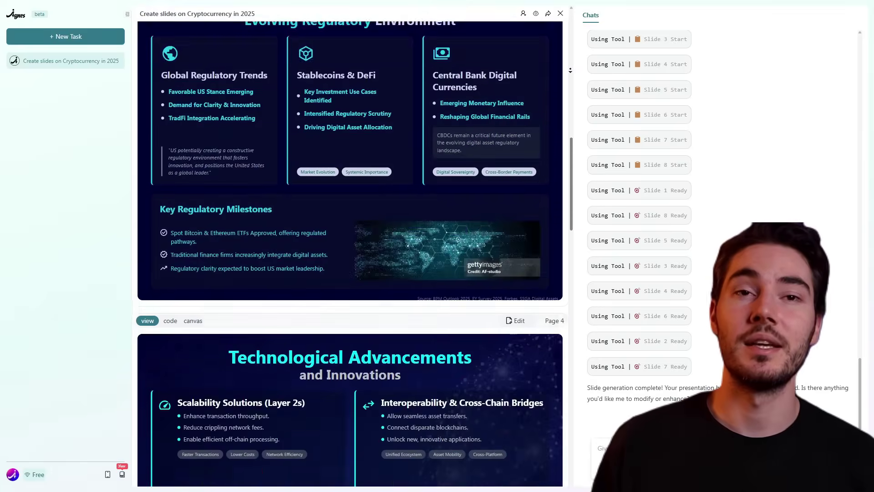
pyautogui.scroll(-6, 569, 69)
pyautogui.scroll(-7, 570, 70)
pyautogui.scroll(-3, 570, 70)
pyautogui.scroll(2, 517, 59)
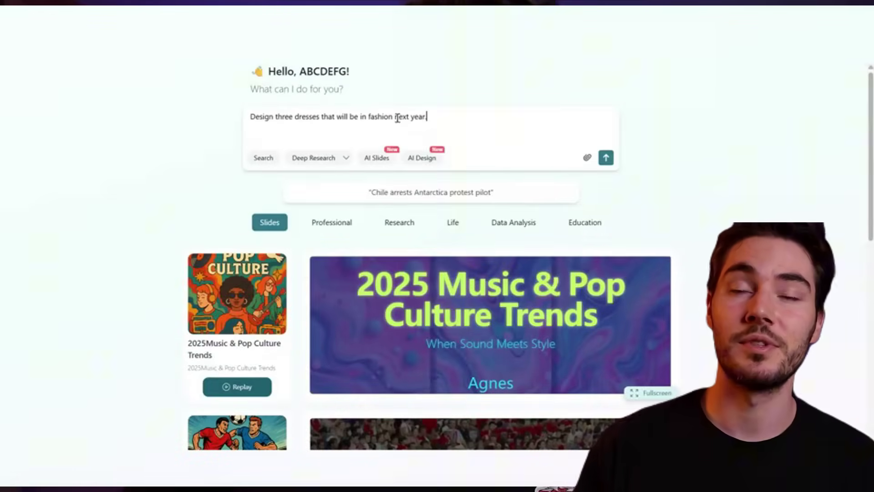
# - Submit the AI Design prompt for three dresses fashionable next year
pyautogui.click(606, 159)
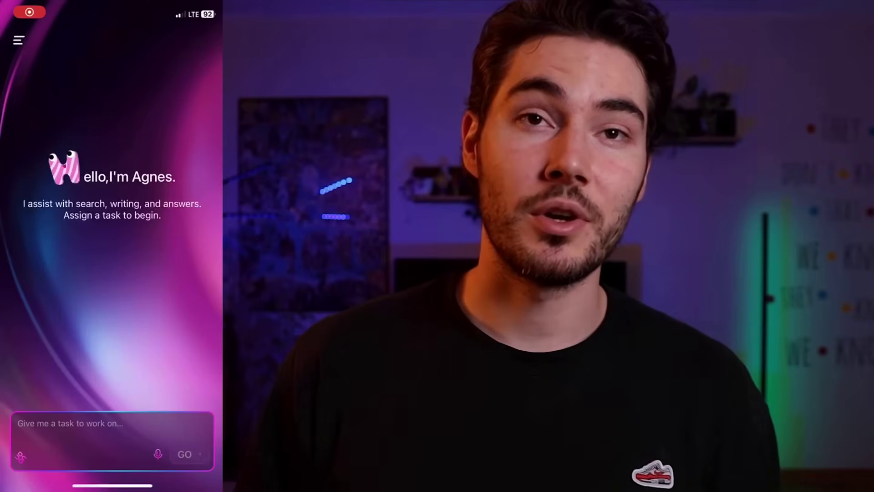
# - Ask the mobile app 'how much does bitcoin cost' and view the answer's cited sources
pyautogui.click(18, 40)
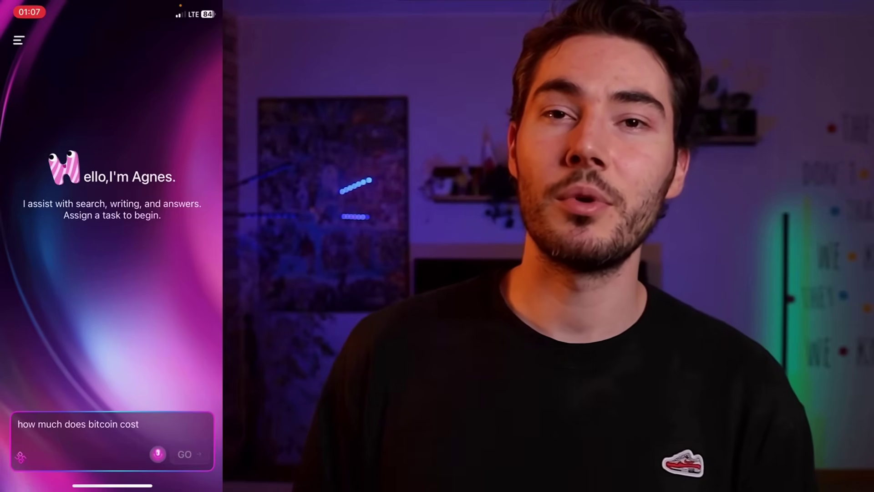
pyautogui.click(188, 453)
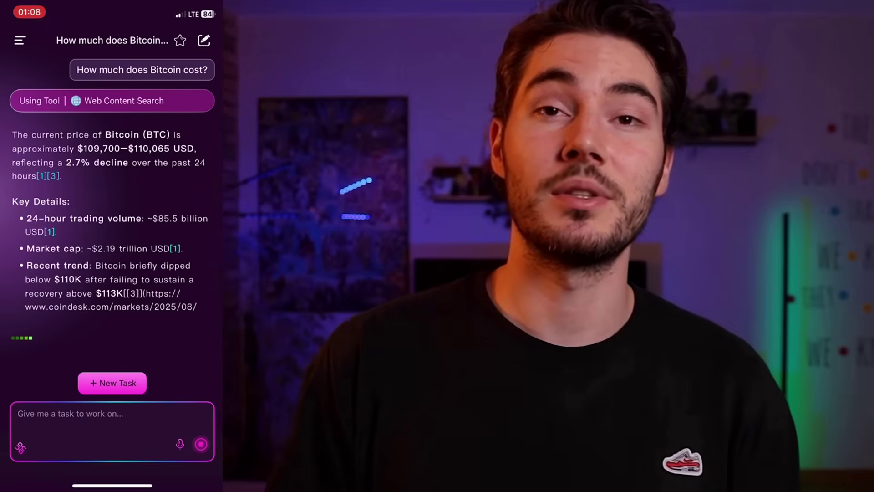
pyautogui.click(61, 342)
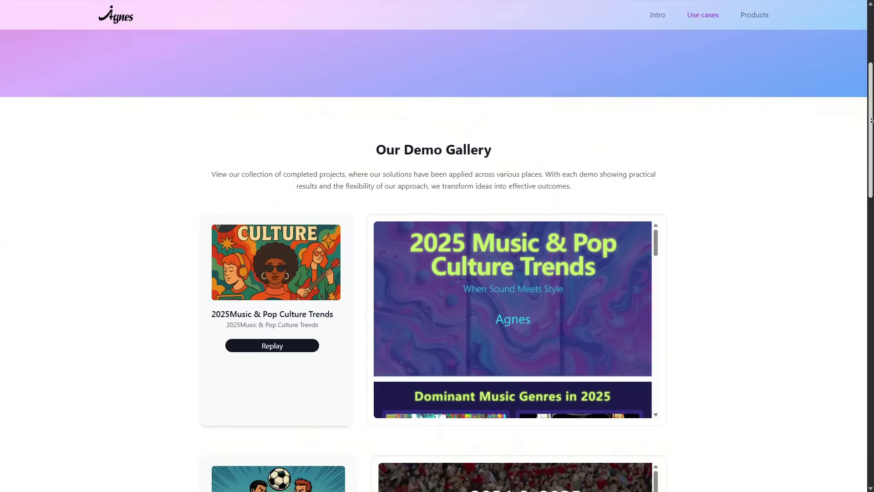
pyautogui.moveTo(655, 178); pyautogui.dragTo(657, 209)
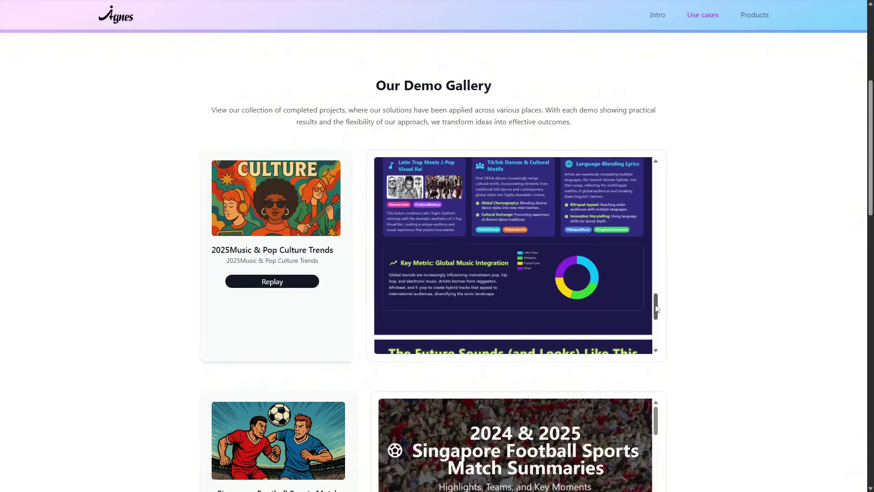
pyautogui.moveTo(657, 267); pyautogui.dragTo(657, 332)
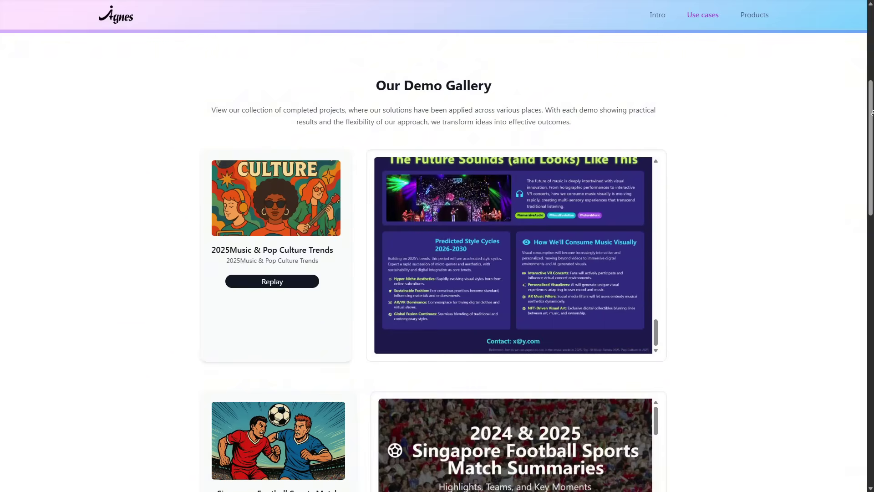
pyautogui.scroll(-1, 872, 113)
pyautogui.scroll(-1, 872, 116)
pyautogui.scroll(-1, 872, 120)
pyautogui.scroll(-1, 872, 125)
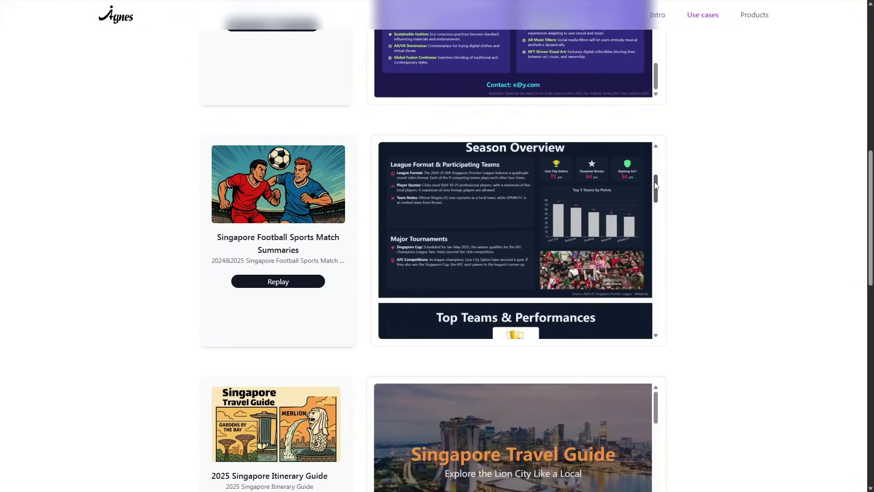
pyautogui.moveTo(652, 229); pyautogui.dragTo(650, 277)
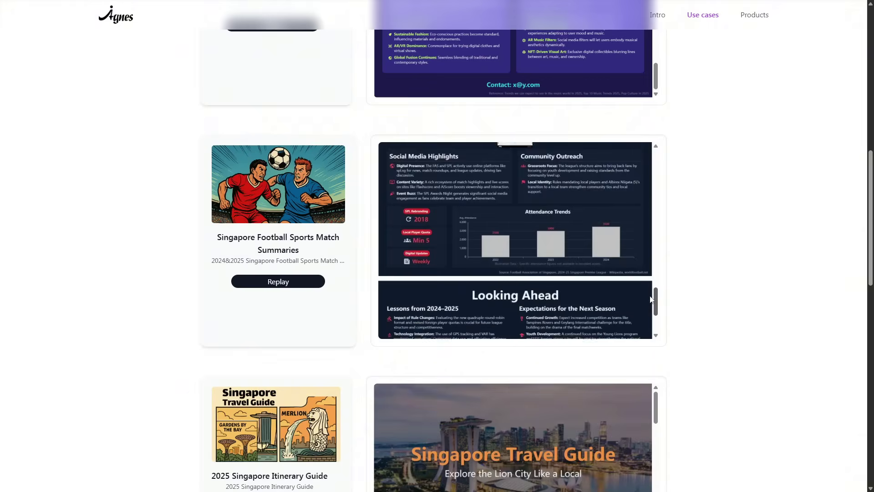
pyautogui.scroll(-1, 872, 236)
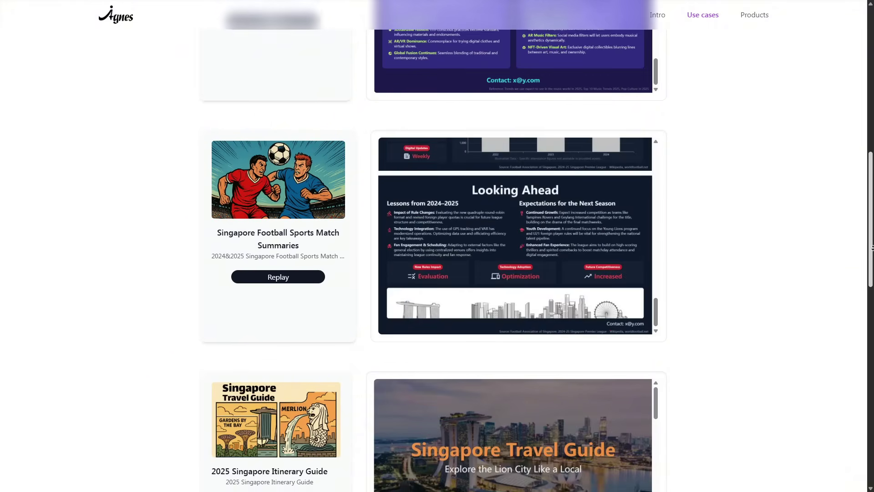
pyautogui.scroll(-2, 871, 246)
pyautogui.scroll(-1, 871, 258)
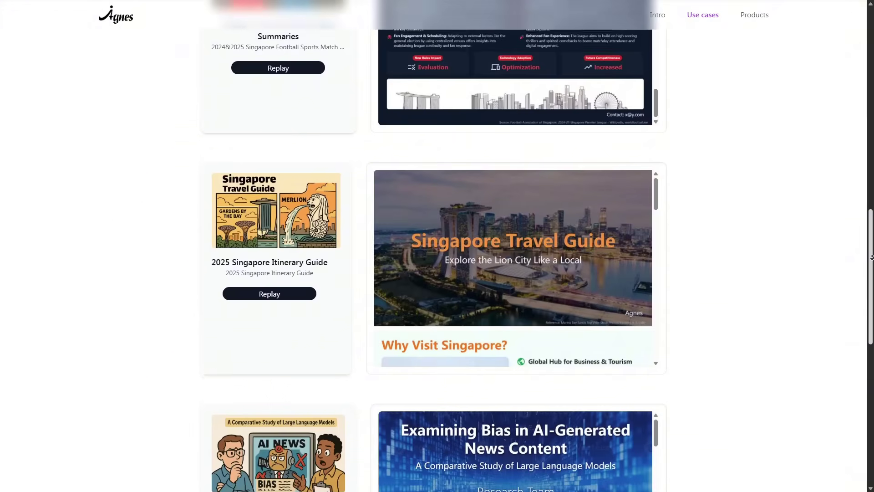
pyautogui.scroll(-1, 872, 257)
pyautogui.scroll(-1, 871, 258)
pyautogui.scroll(-1, 871, 257)
pyautogui.scroll(-1, 871, 258)
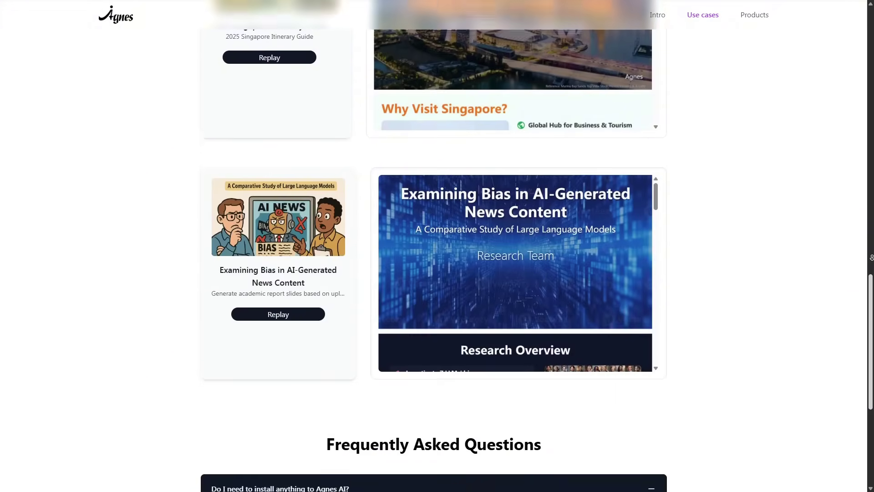
pyautogui.scroll(-1, 872, 257)
pyautogui.scroll(-1, 871, 257)
pyautogui.scroll(-1, 872, 257)
pyautogui.scroll(-1, 871, 257)
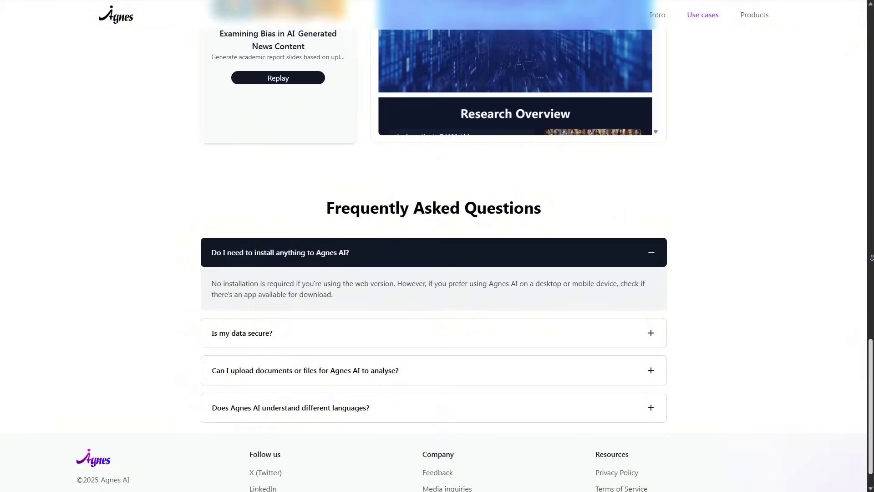
pyautogui.scroll(-1, 871, 258)
# - Expand the three FAQ entries: data security, uploading documents, and multilingual support
pyautogui.click(651, 298)
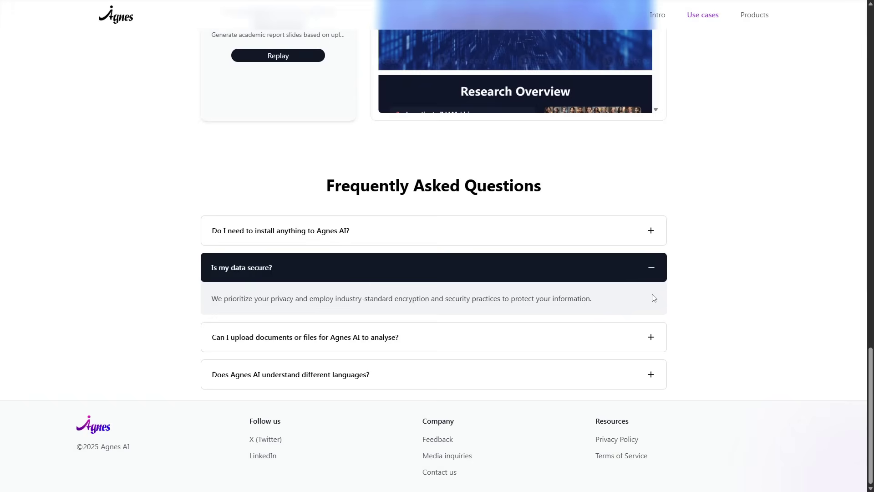
pyautogui.click(652, 337)
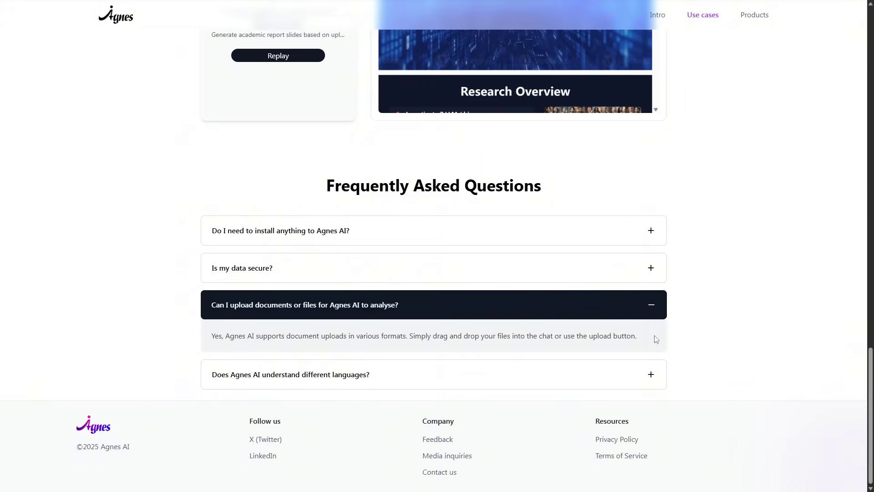
pyautogui.click(652, 378)
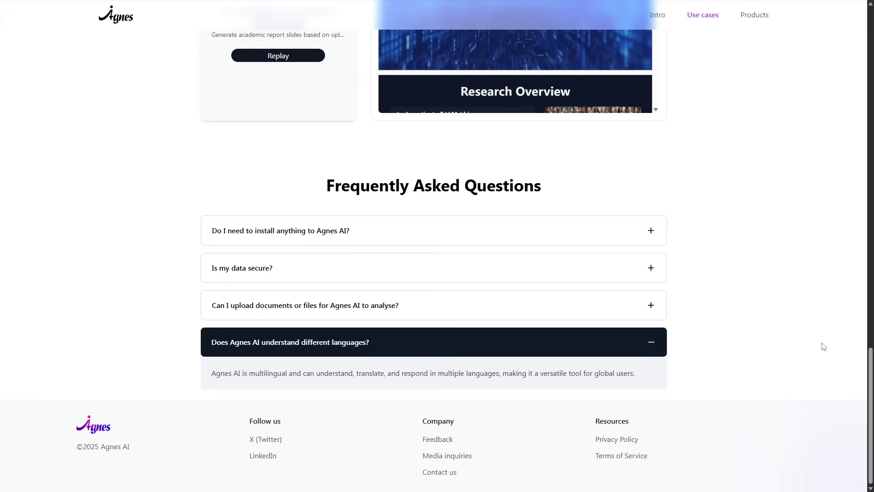